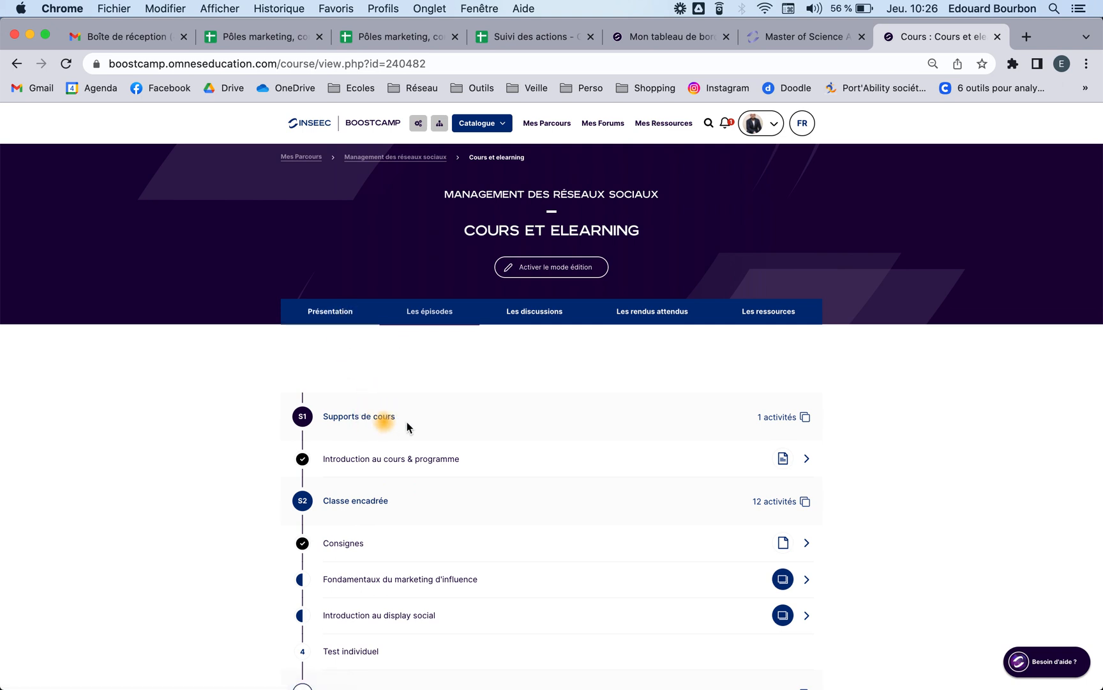
Review the course's sections and activities and turn on edit mode for Cours et elearning
scroll(415, 425, down, 2)
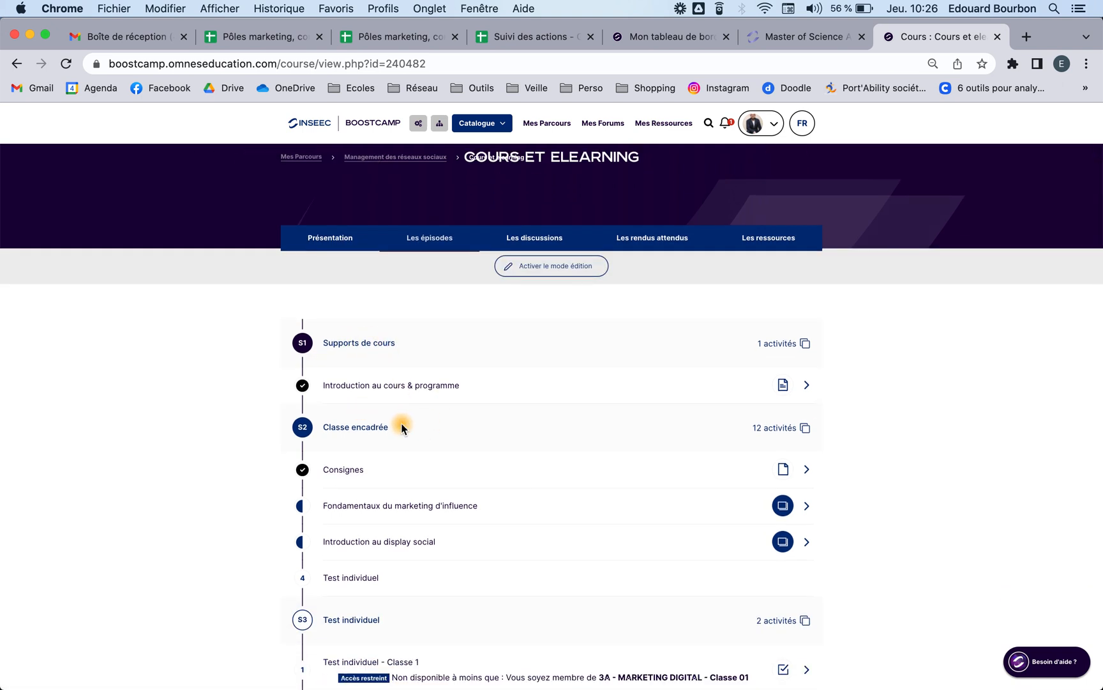
scroll(493, 448, down, 3)
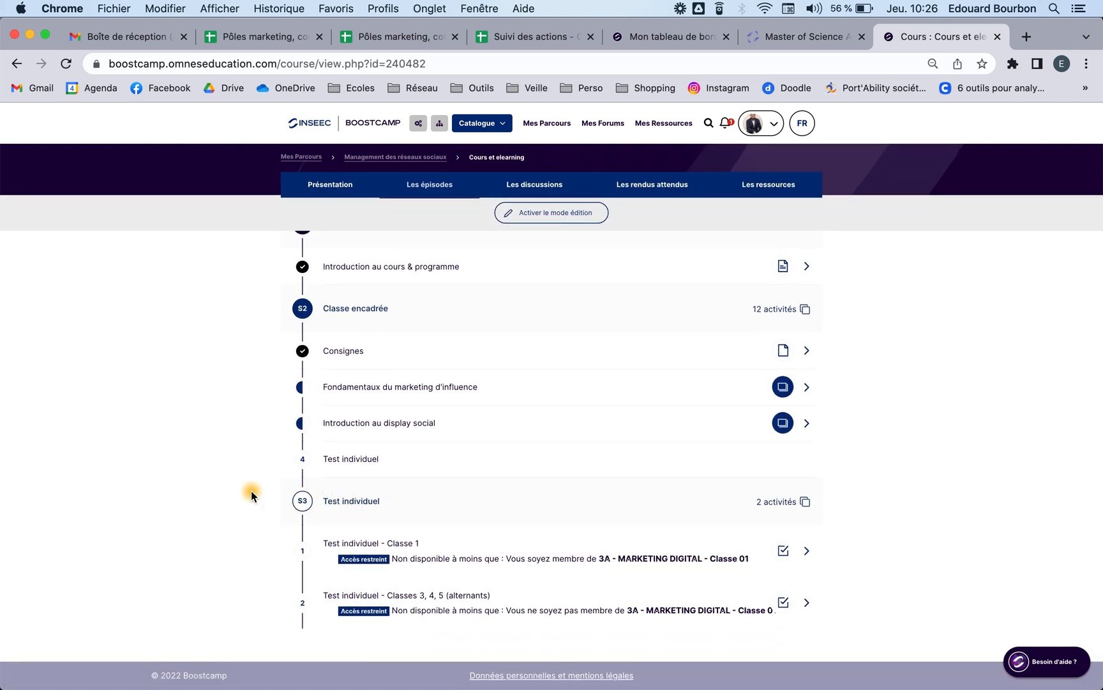
scroll(438, 438, up, 2)
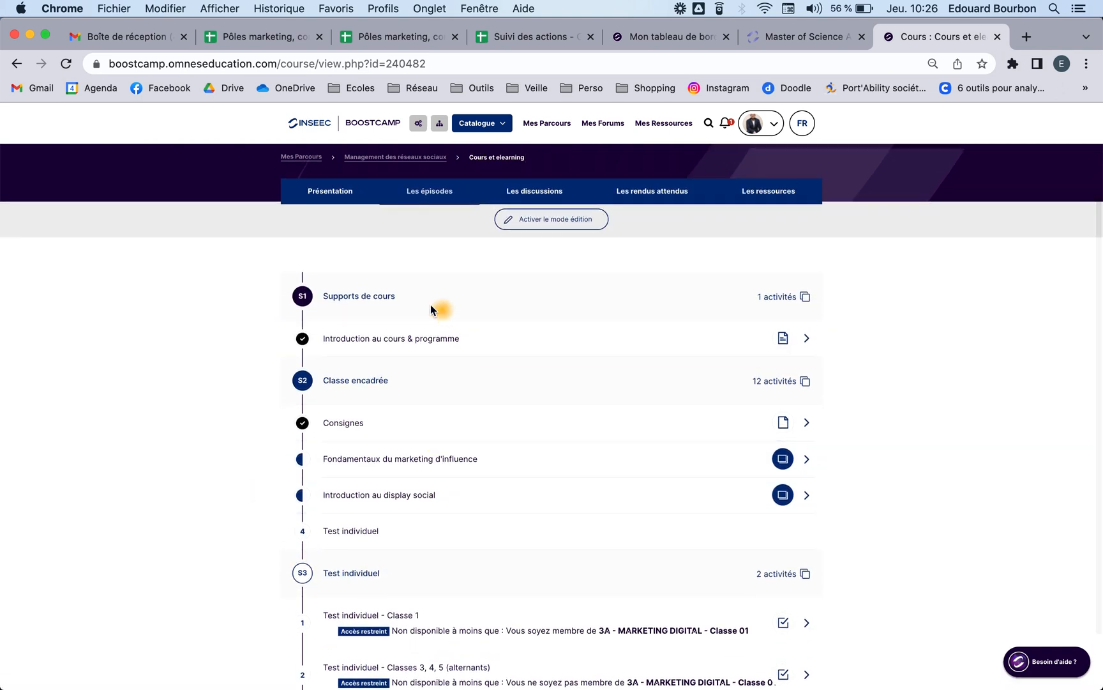
scroll(393, 326, down, 2)
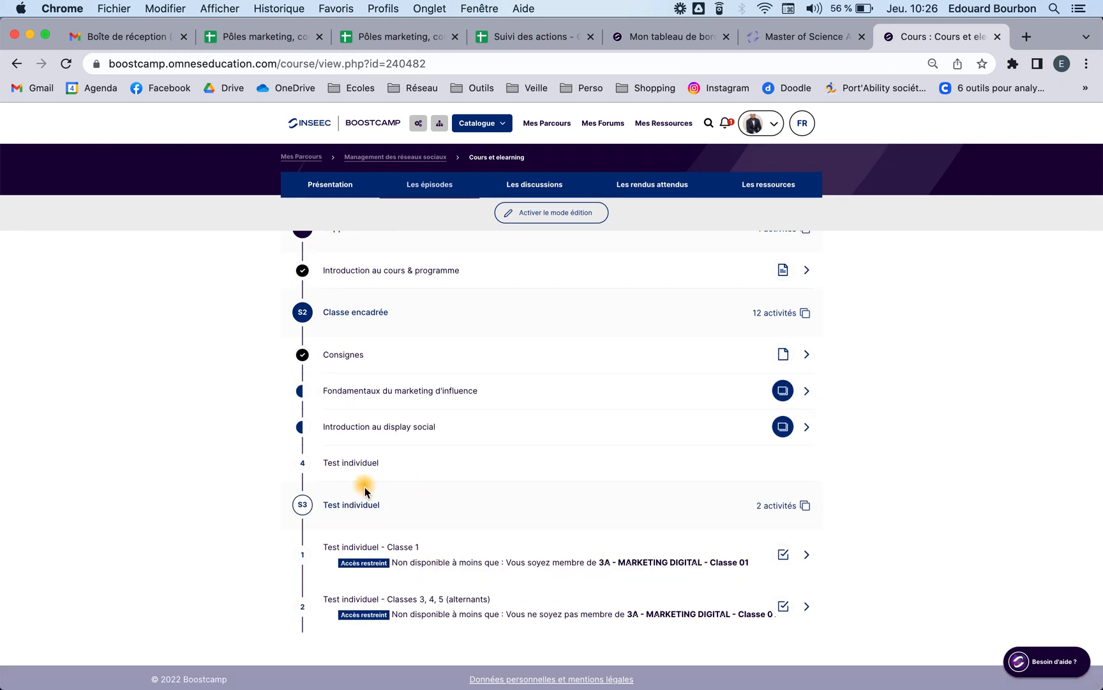
scroll(521, 362, up, 2)
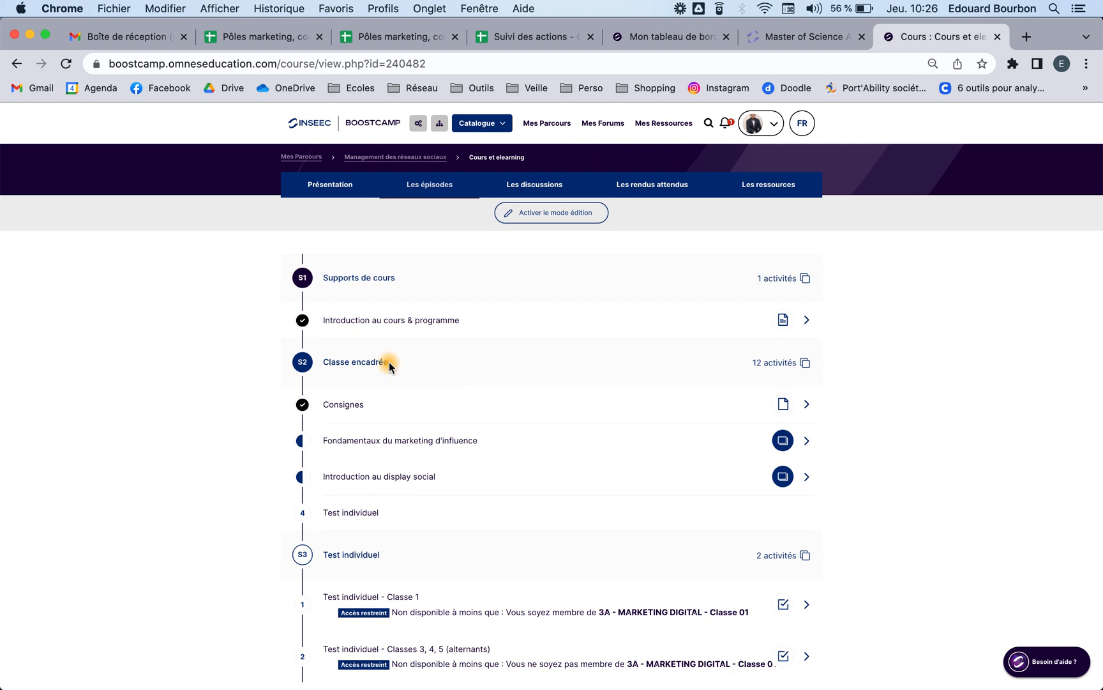
scroll(519, 396, down, 2)
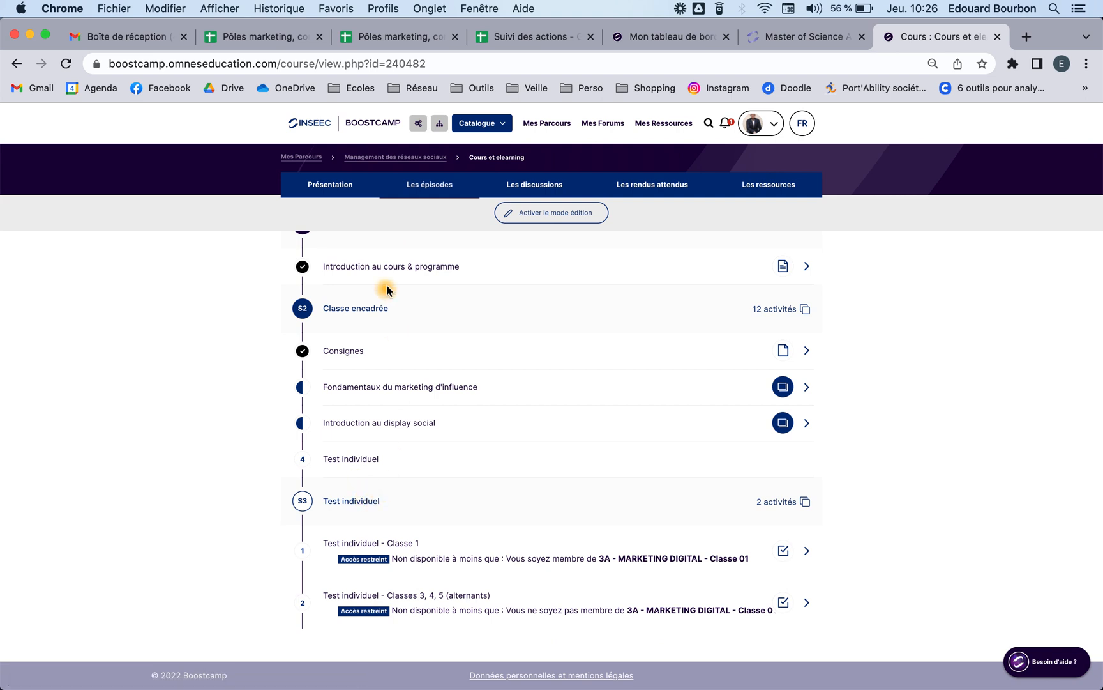
scroll(434, 294, up, 2)
click(572, 212)
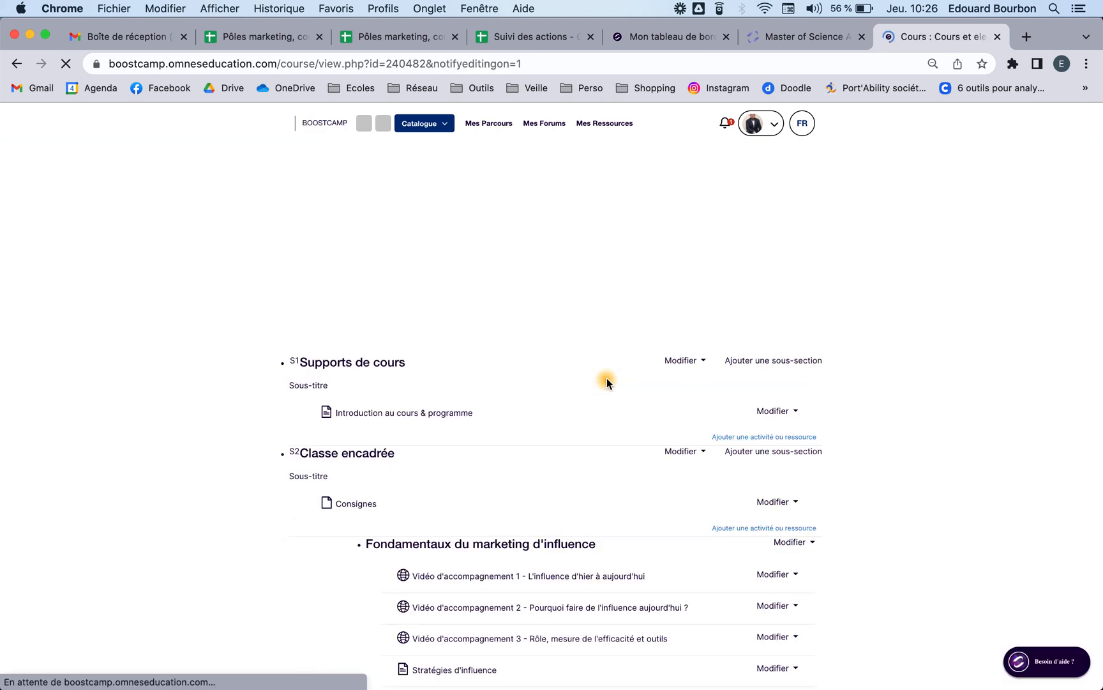
Hide the "Test individuel - Classe 1" activity in section S3 from students and make it visible again
scroll(607, 382, down, 15)
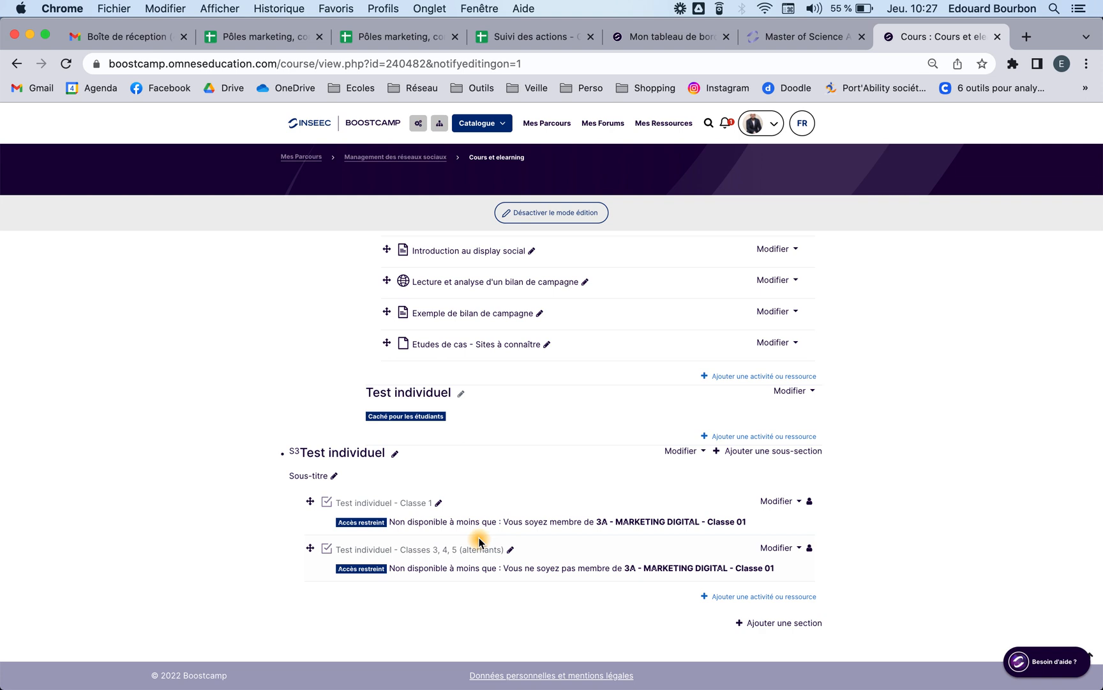
click(788, 505)
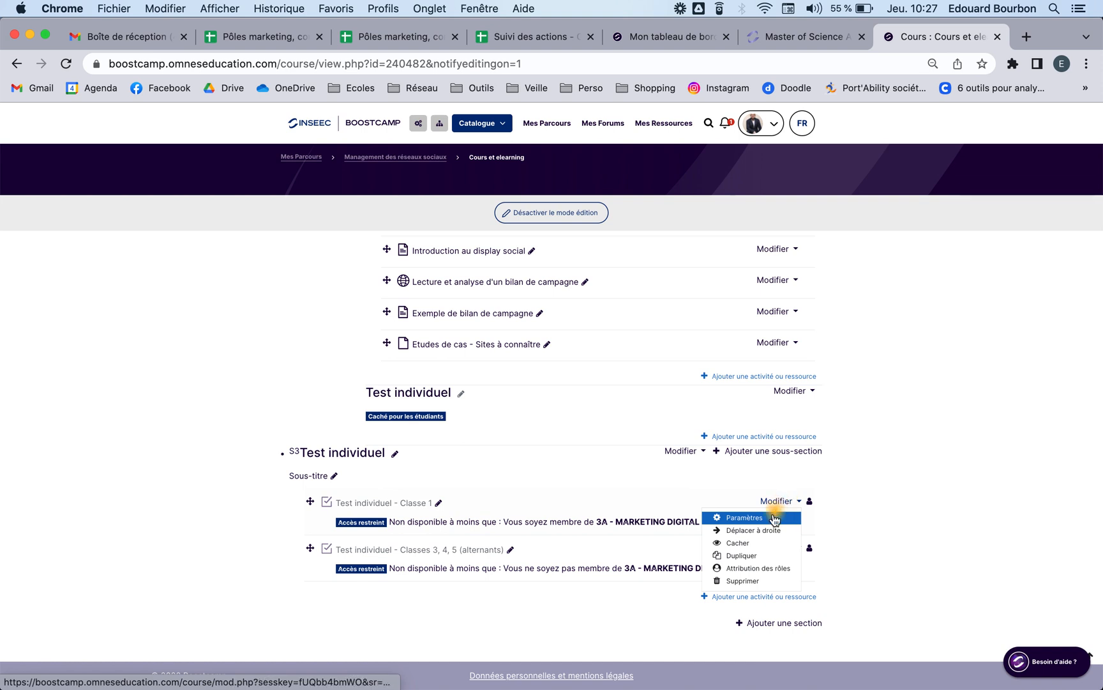
click(761, 557)
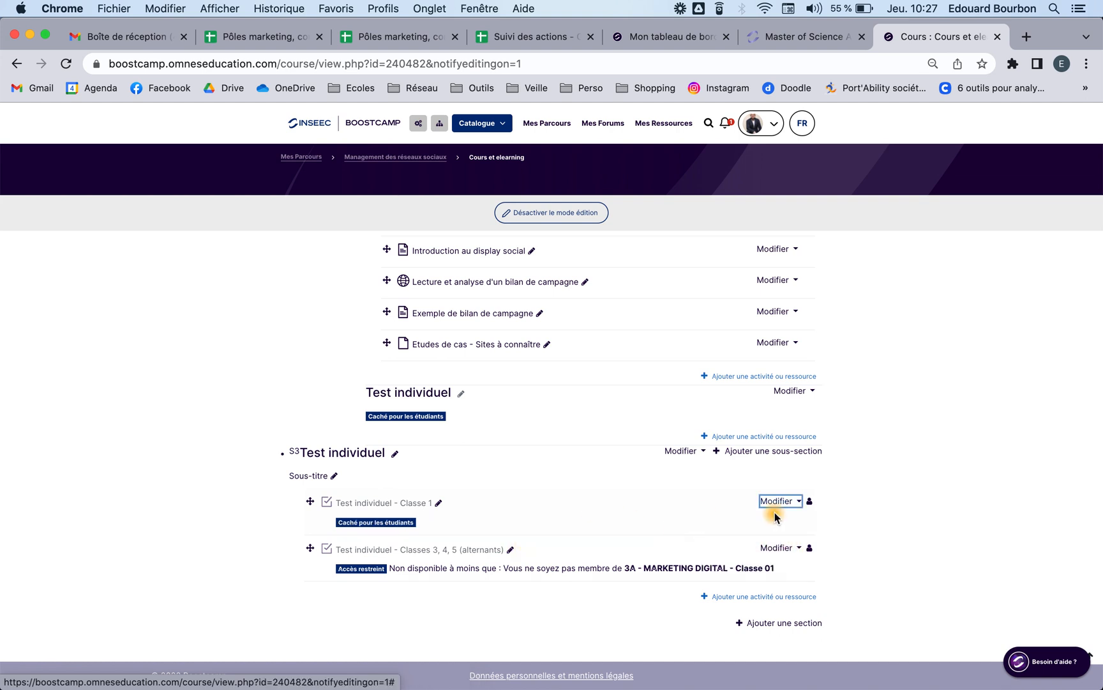
click(790, 503)
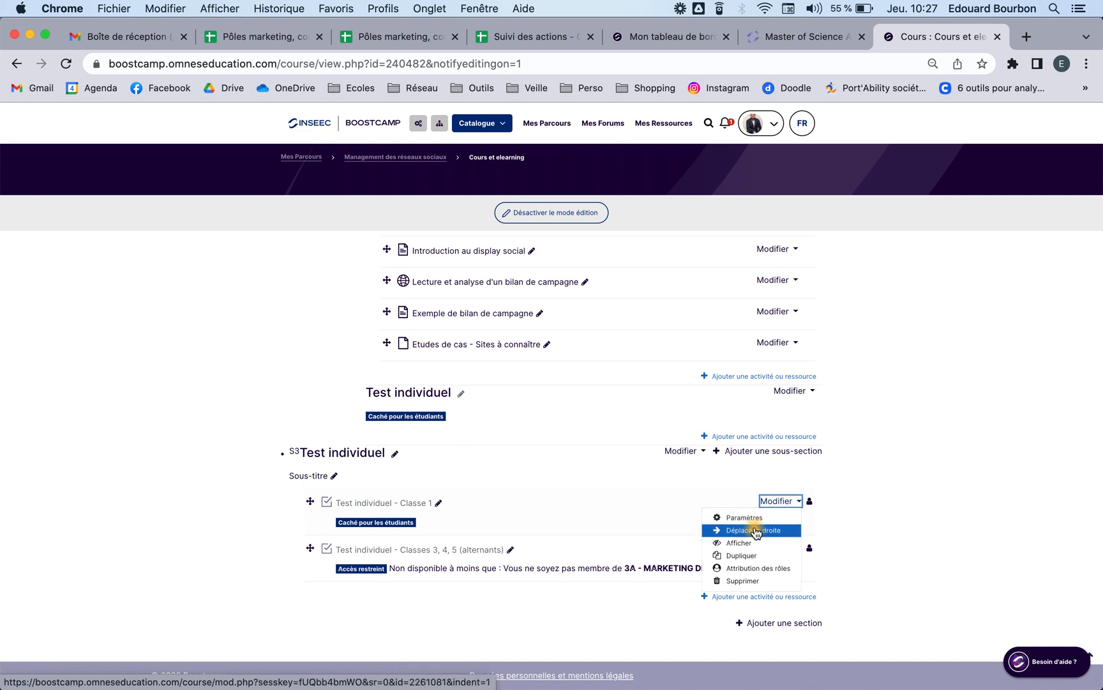
click(725, 535)
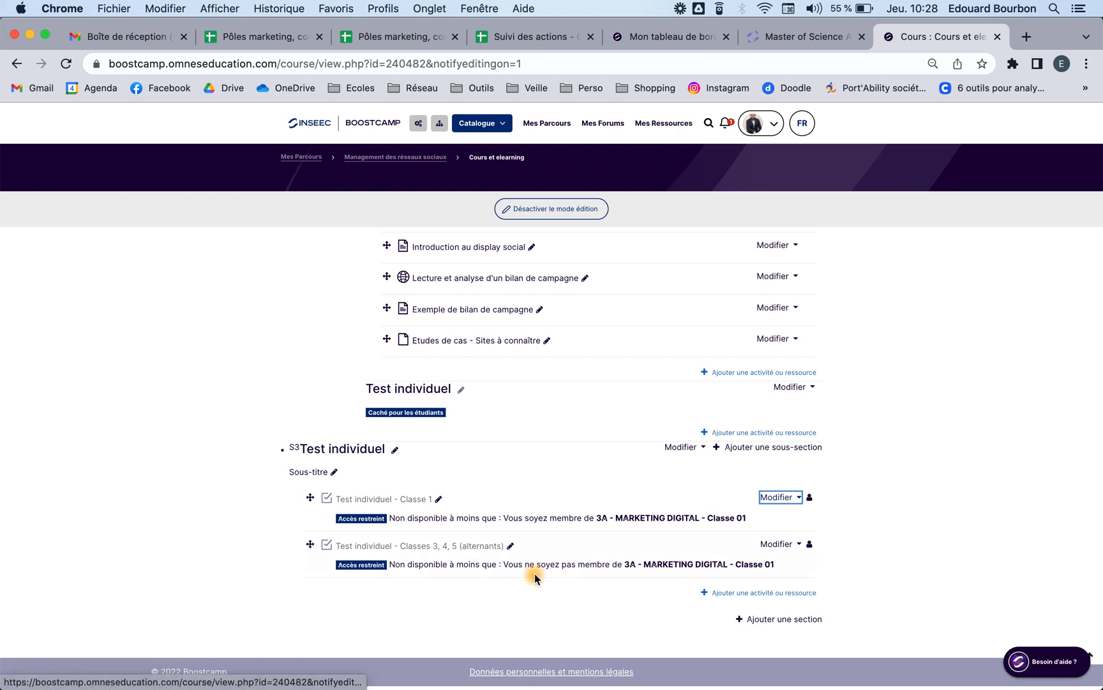
Add a new Test activity to the S3 "Test individuel" section, finding it with the search "test"
click(763, 597)
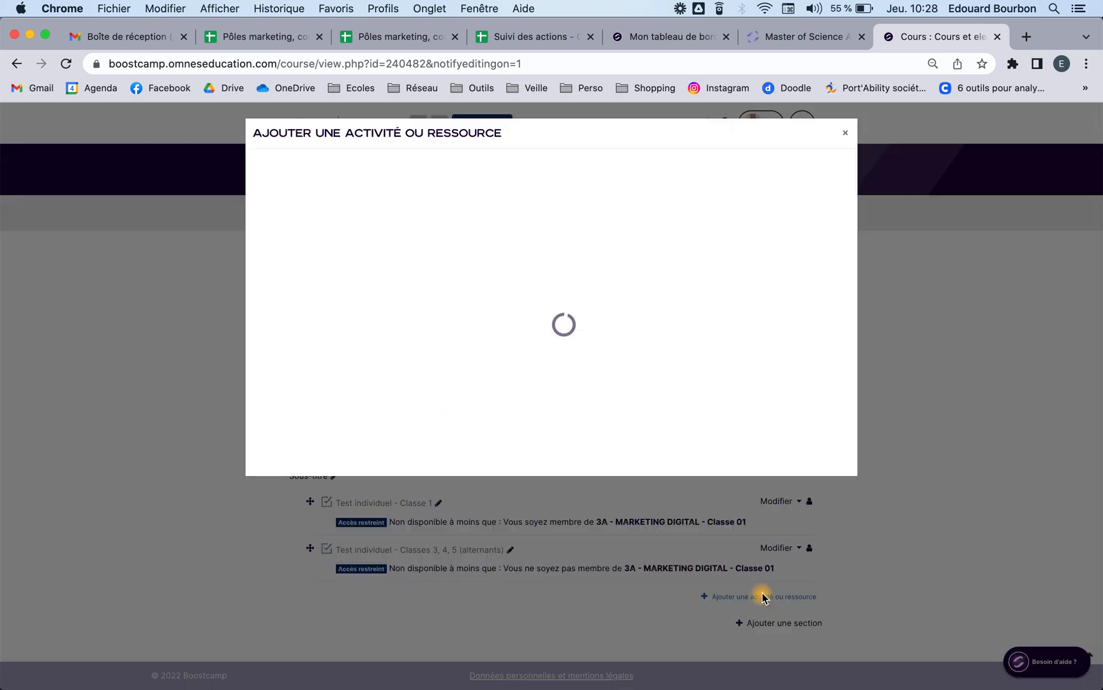
click(321, 166)
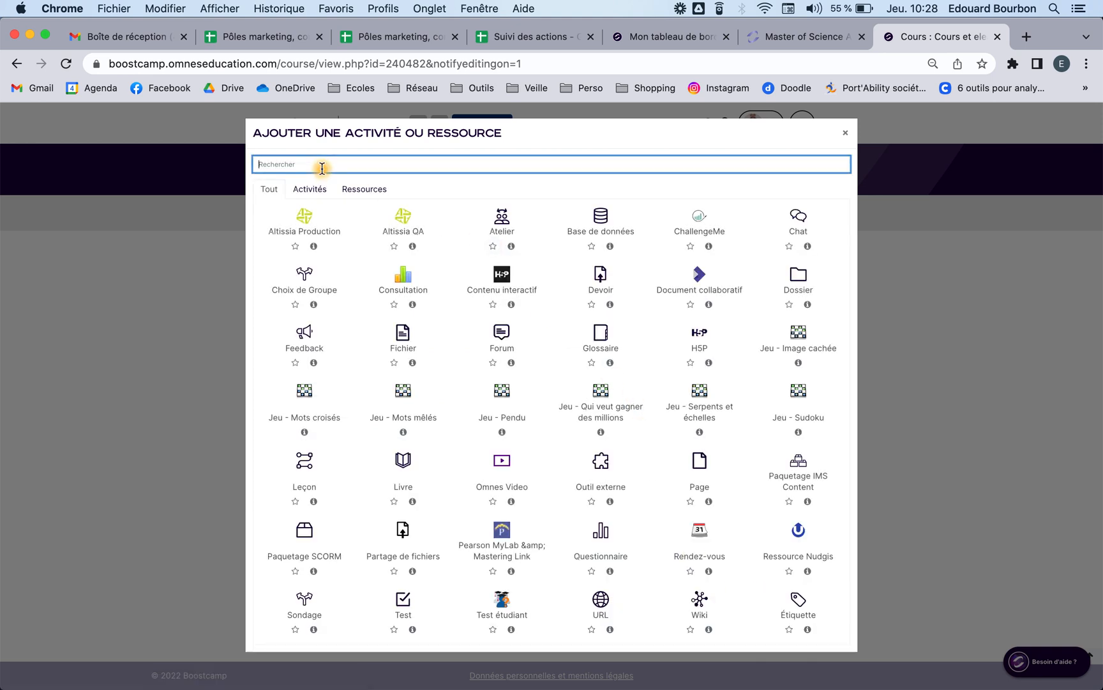
text(test)
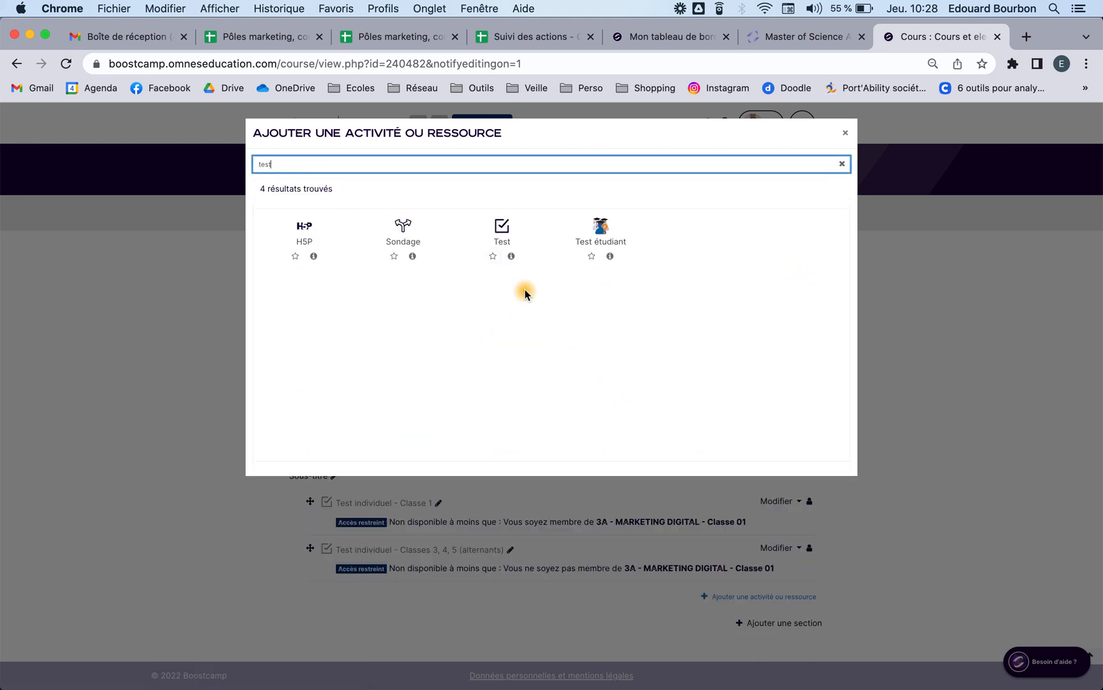
click(508, 238)
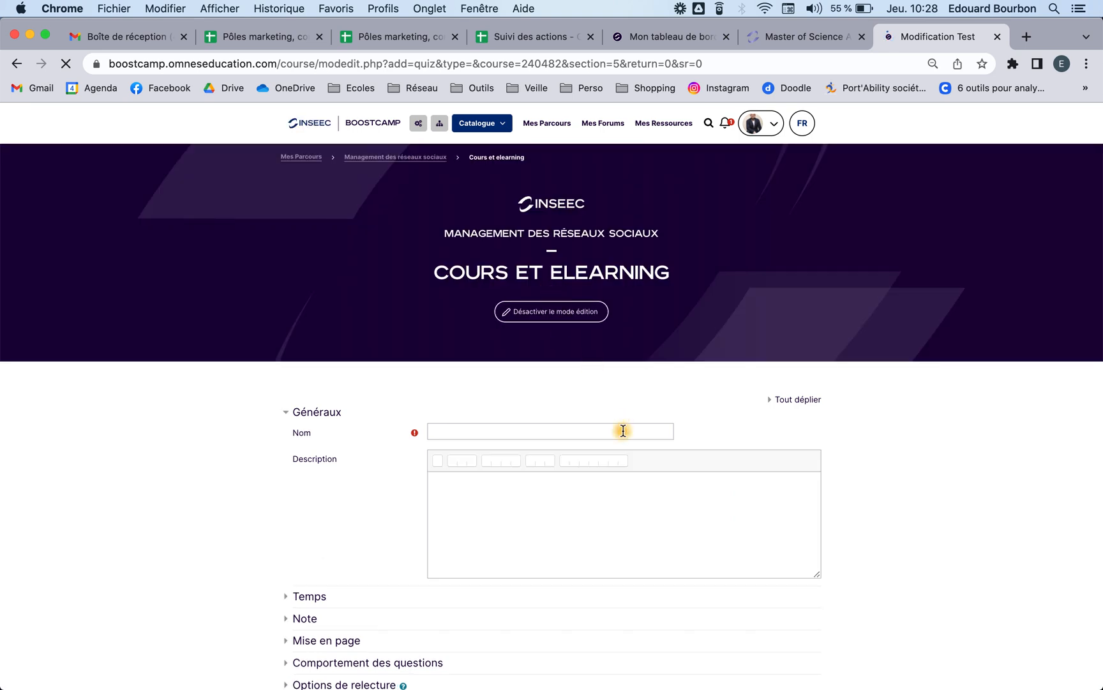
Name the new test "Test - Classe 1"
click(460, 431)
text(Test)
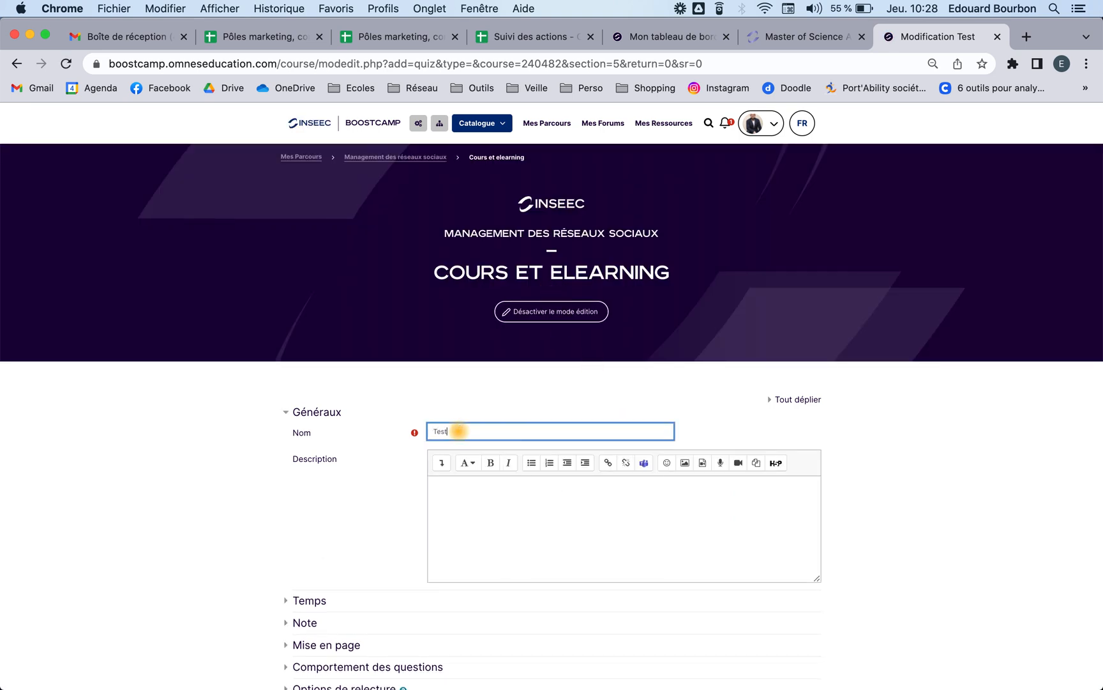
scroll(387, 514, down, 4)
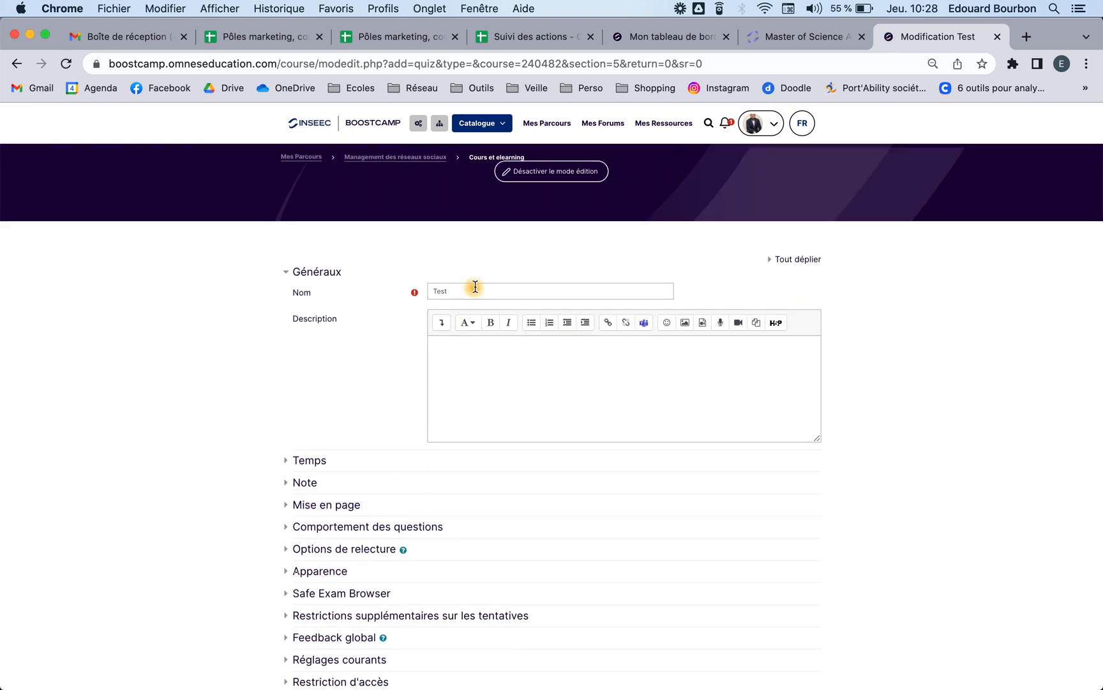
click(505, 297)
text(- Classde)
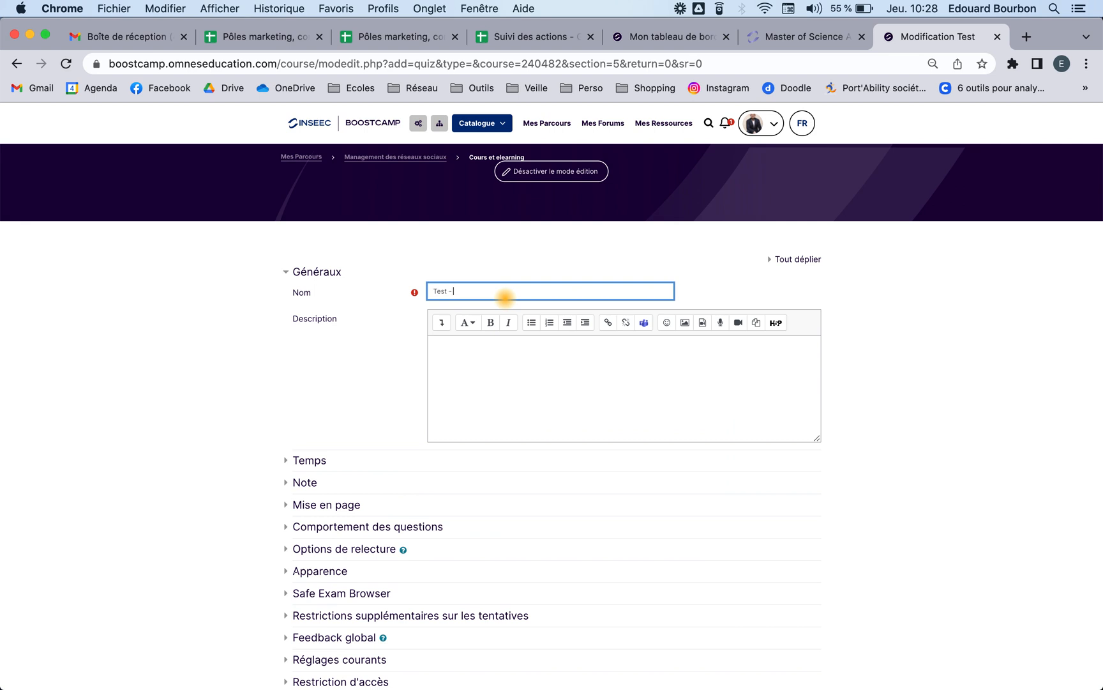
key(BackSpace)
key(BackSpace)
text(e 1)
Enable the available time limit (Temps disponible) in the test's timing settings
scroll(381, 416, down, 4)
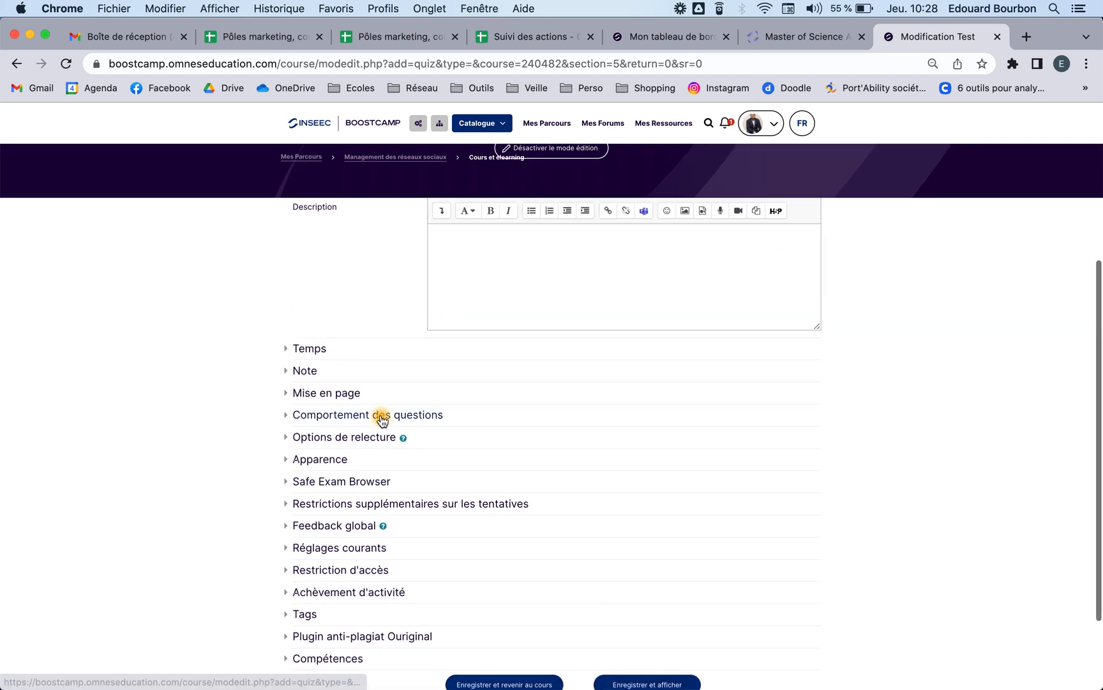
scroll(327, 355, up, 2)
click(475, 337)
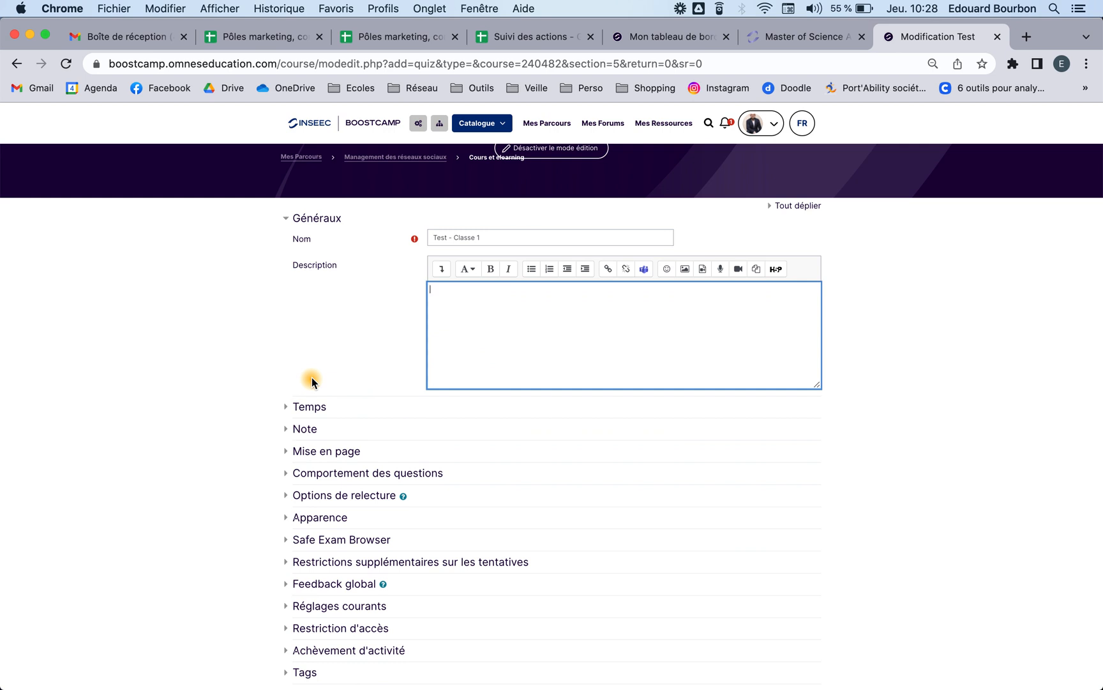
click(320, 412)
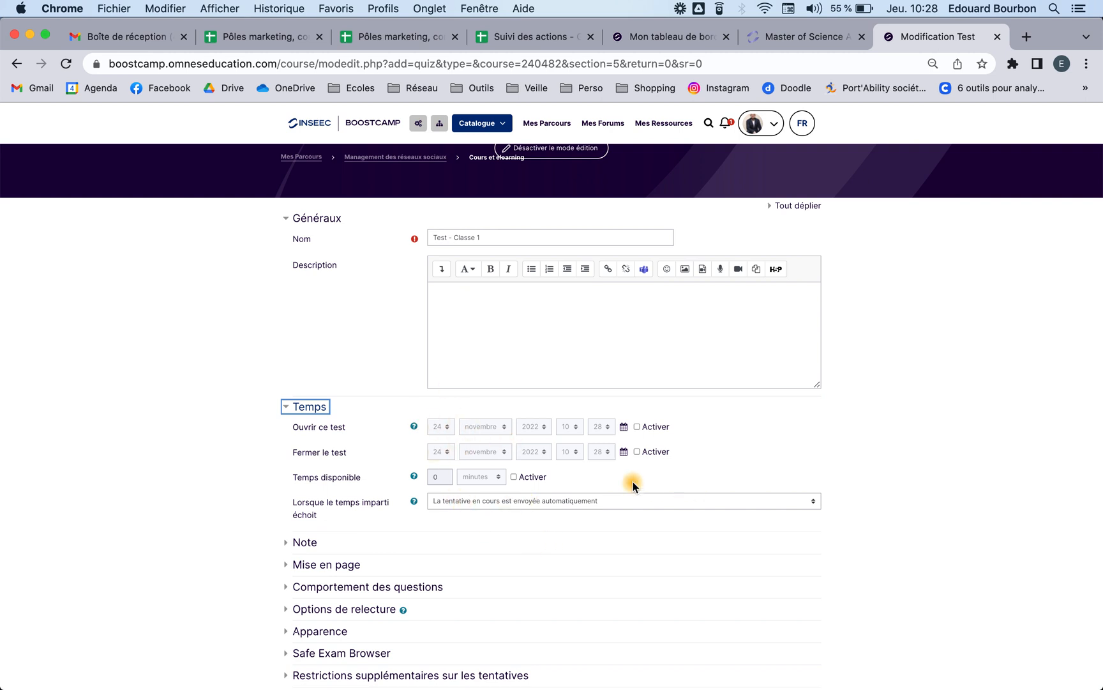
click(513, 477)
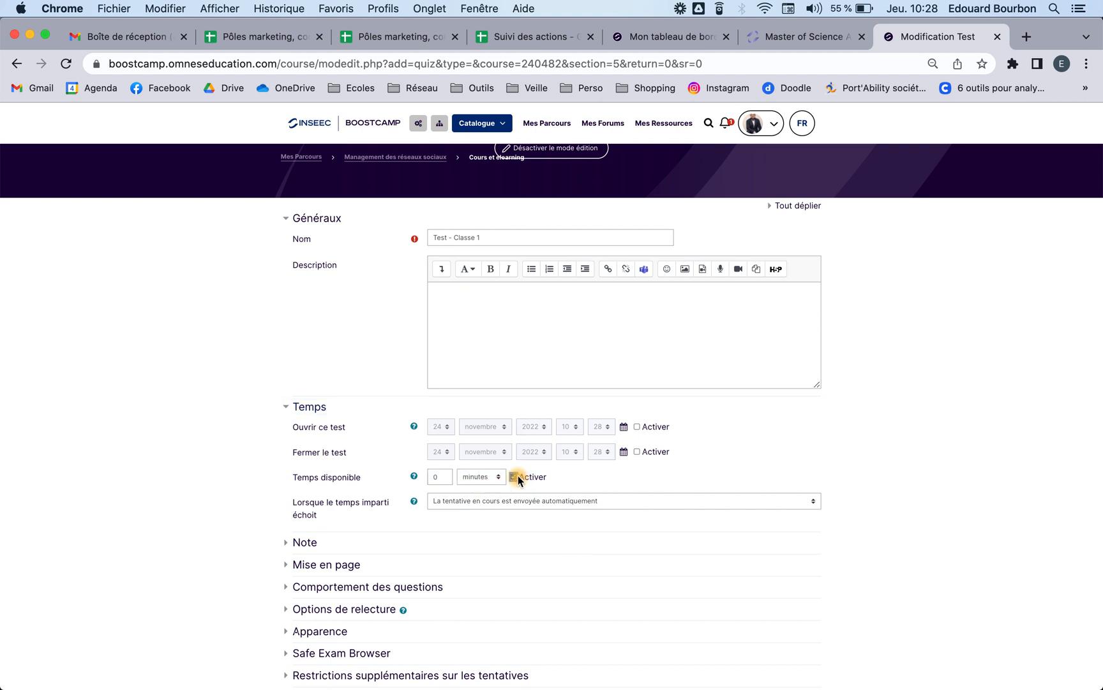
click(438, 476)
Set the test's availability (Disponibilité) to "Cacher pour les étudiants" in the common settings
scroll(561, 513, down, 3)
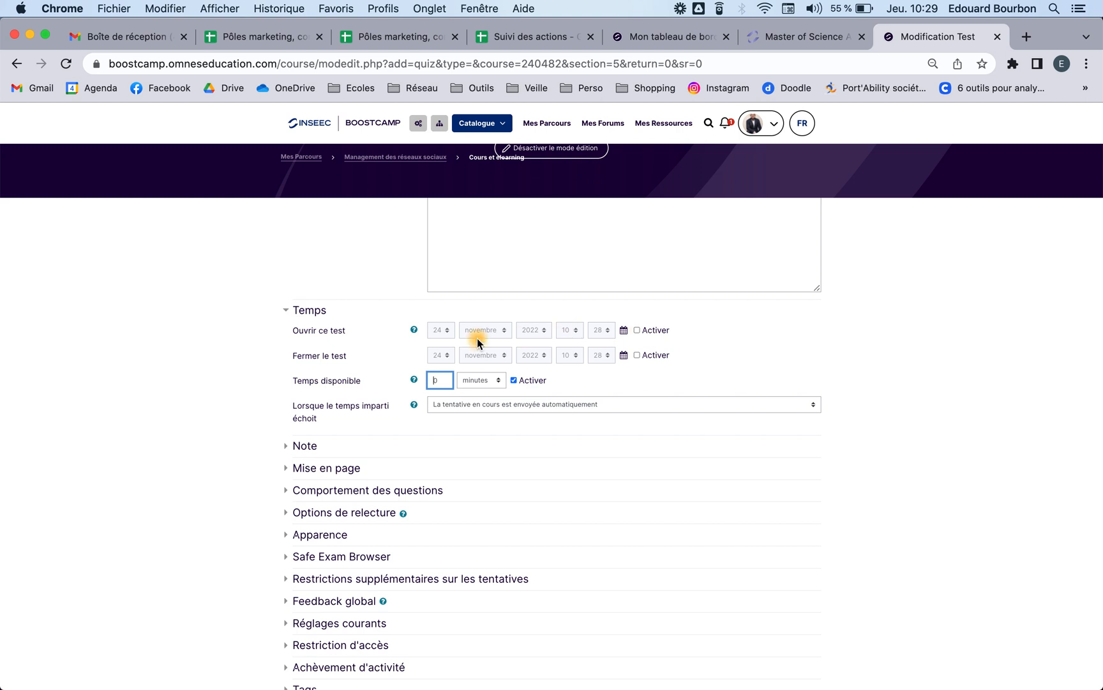
scroll(564, 432, down, 3)
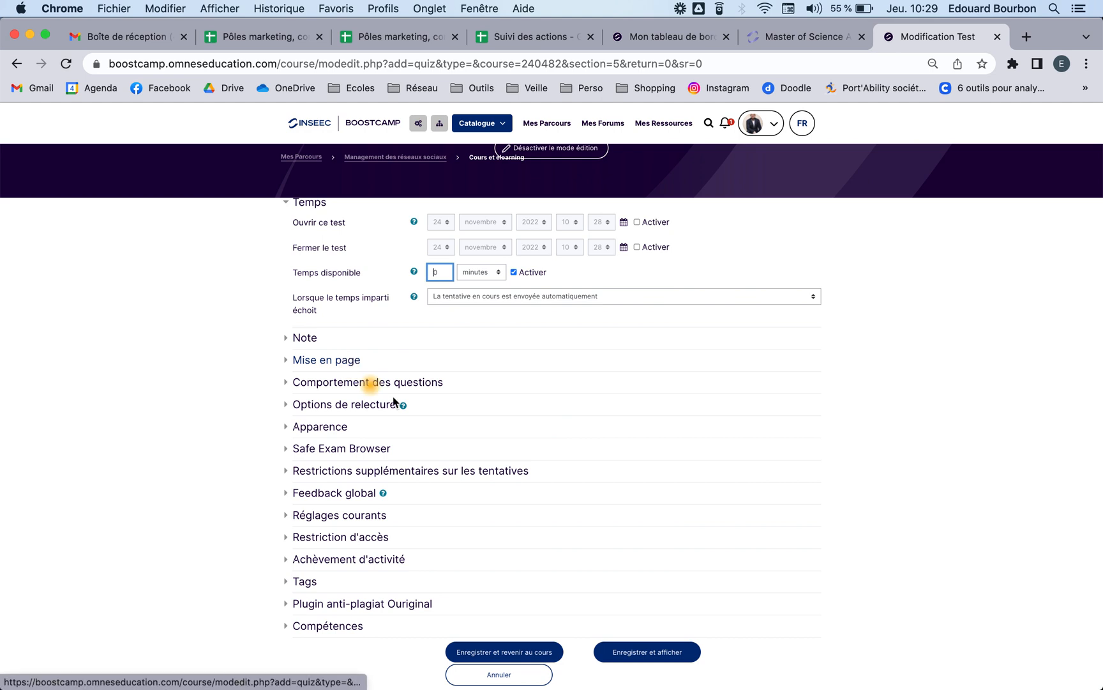
scroll(477, 462, down, 2)
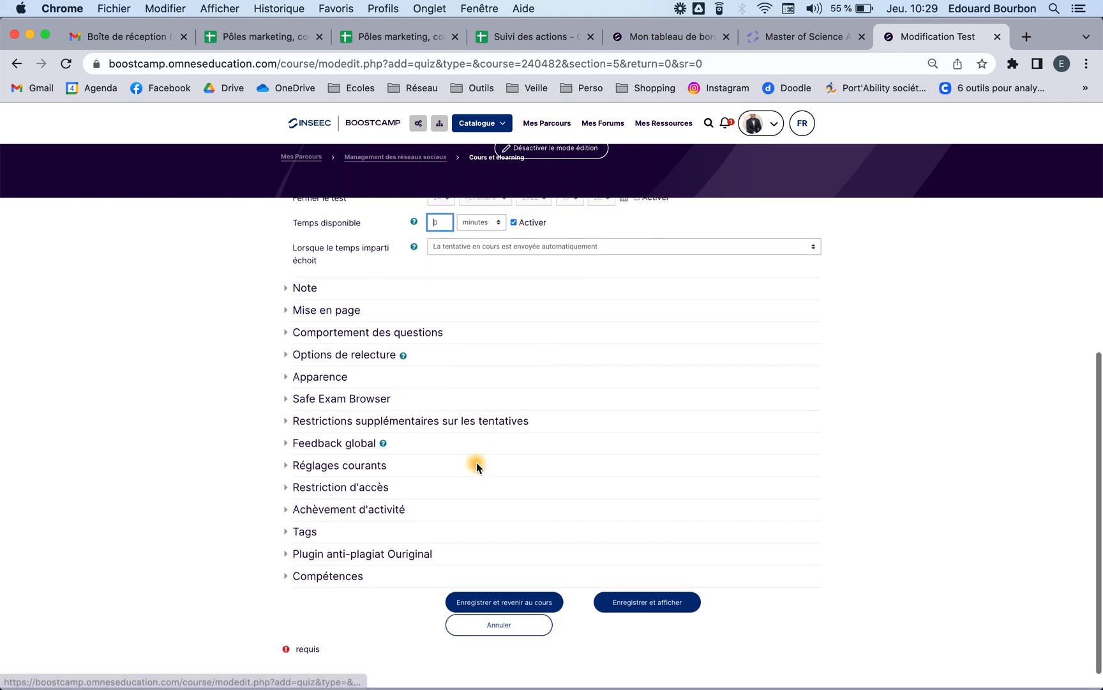
click(329, 460)
scroll(471, 548, down, 5)
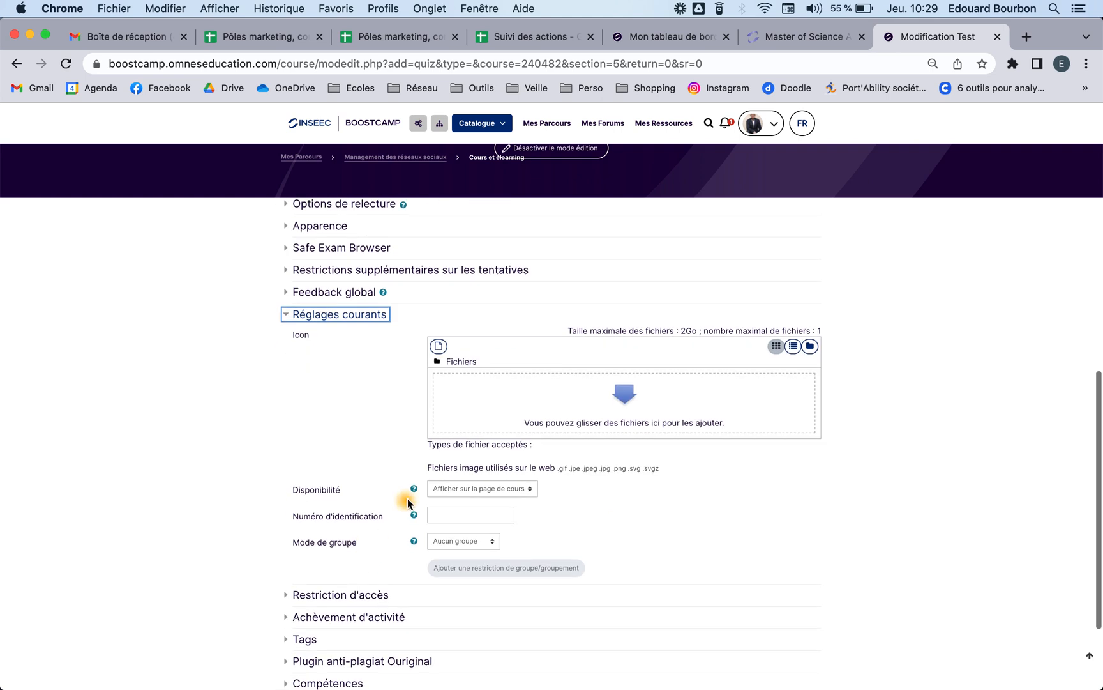
click(469, 489)
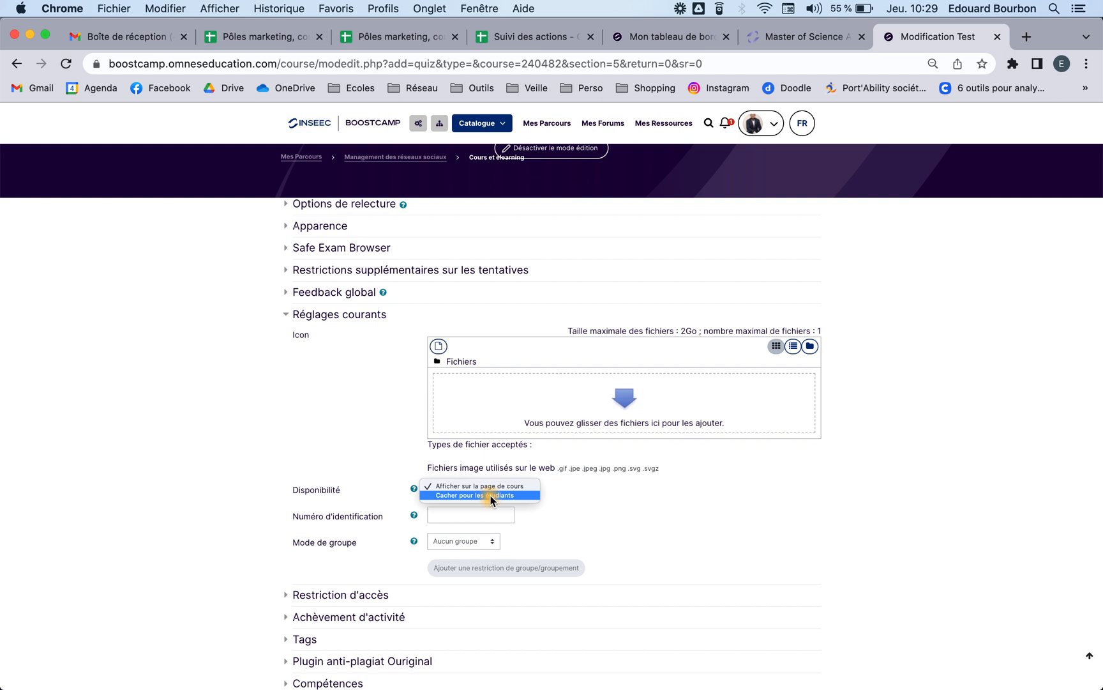
click(492, 496)
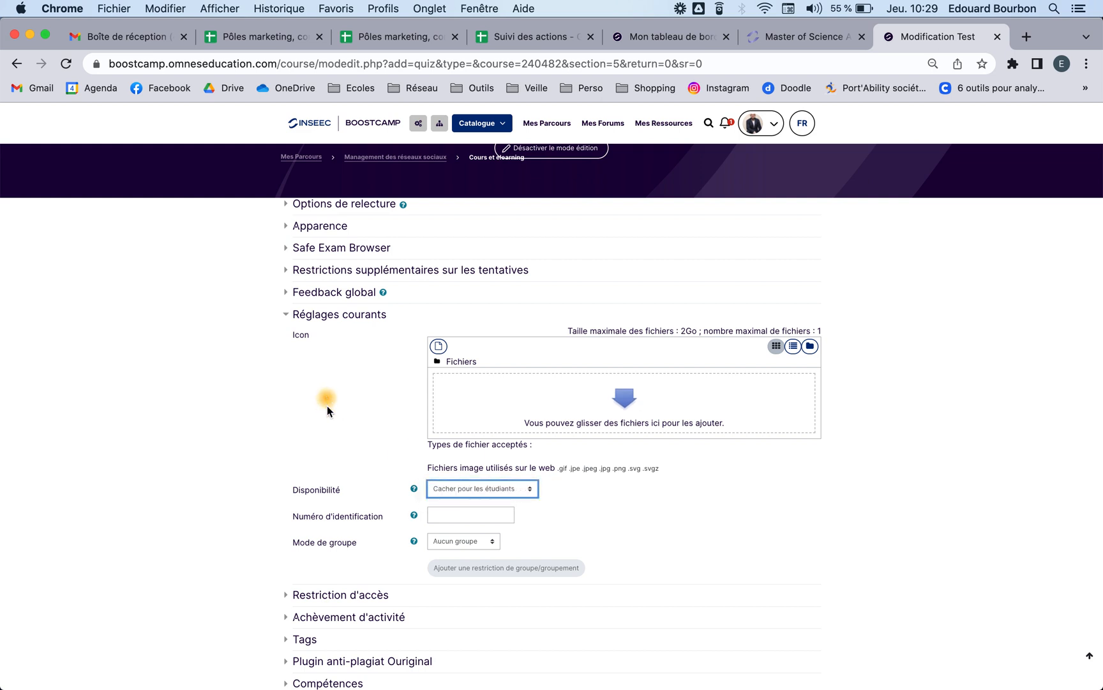
Add a group access restriction requiring membership of the 3A - MARKETING DIGITAL class group, and save the test, returning to the course
scroll(354, 445, down, 3)
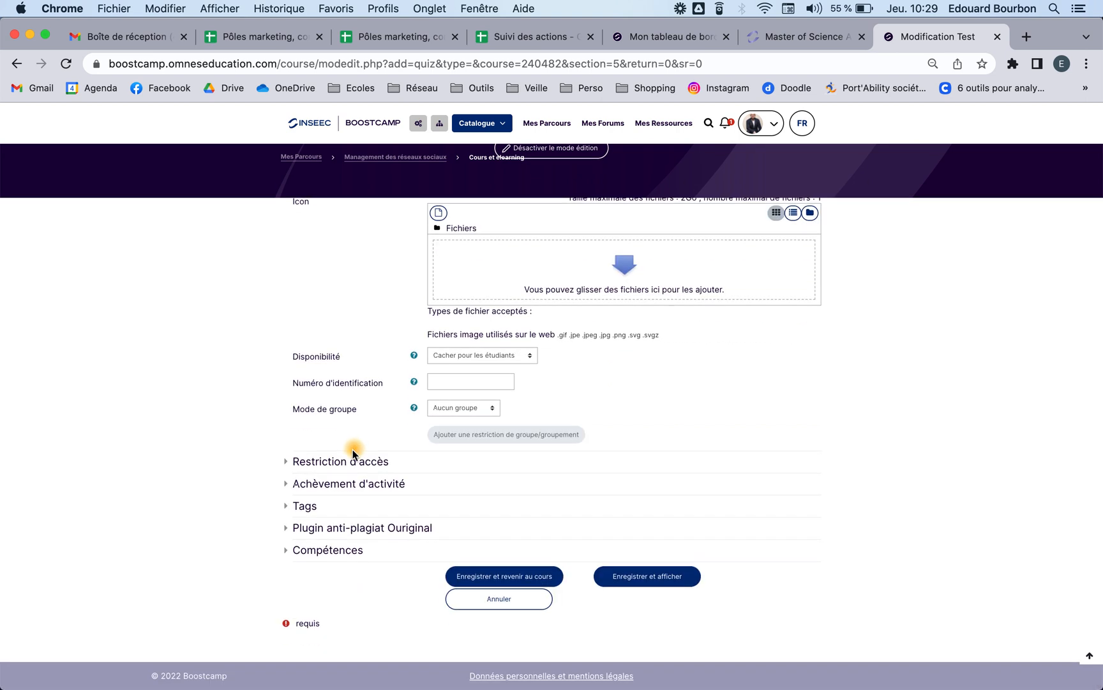
click(342, 460)
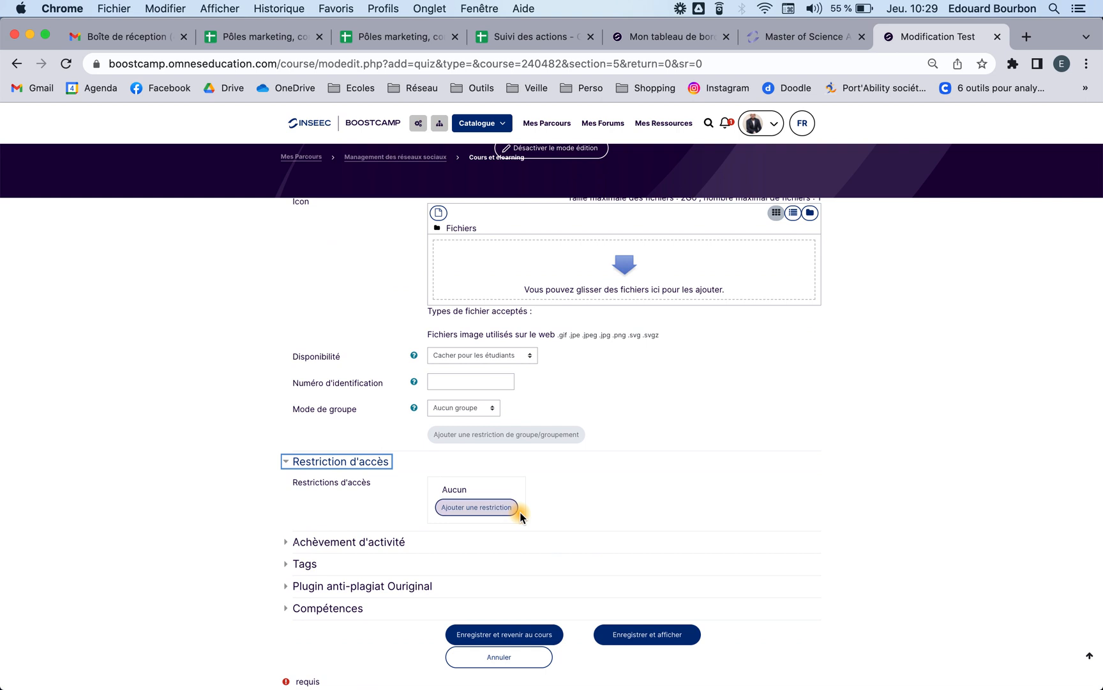
click(502, 508)
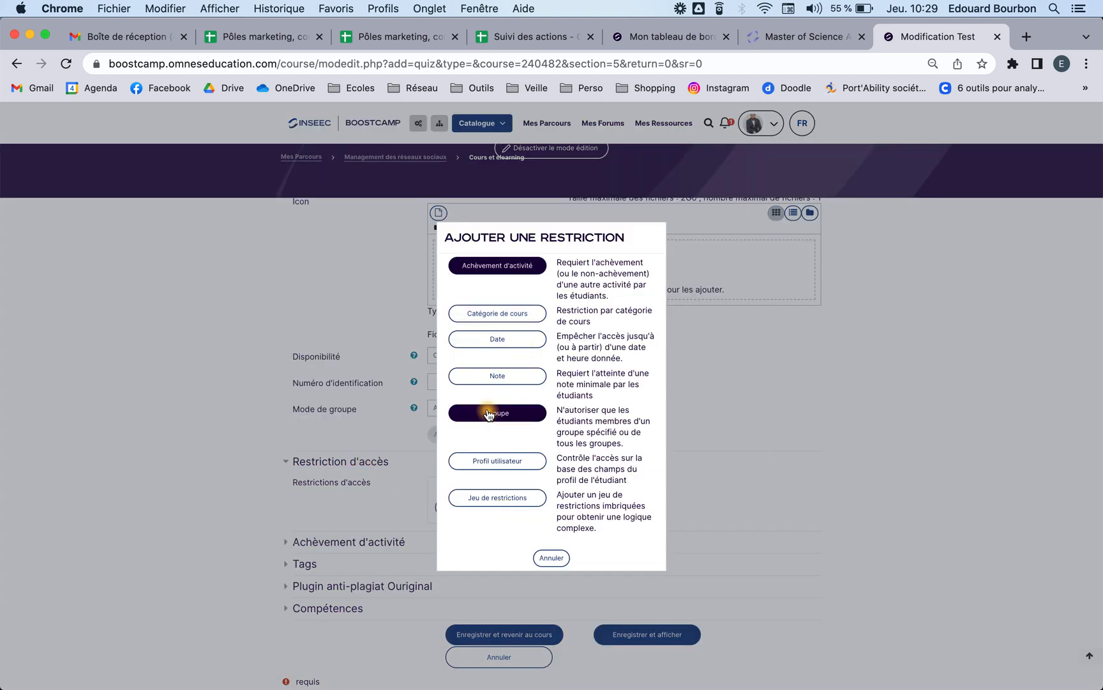
click(514, 413)
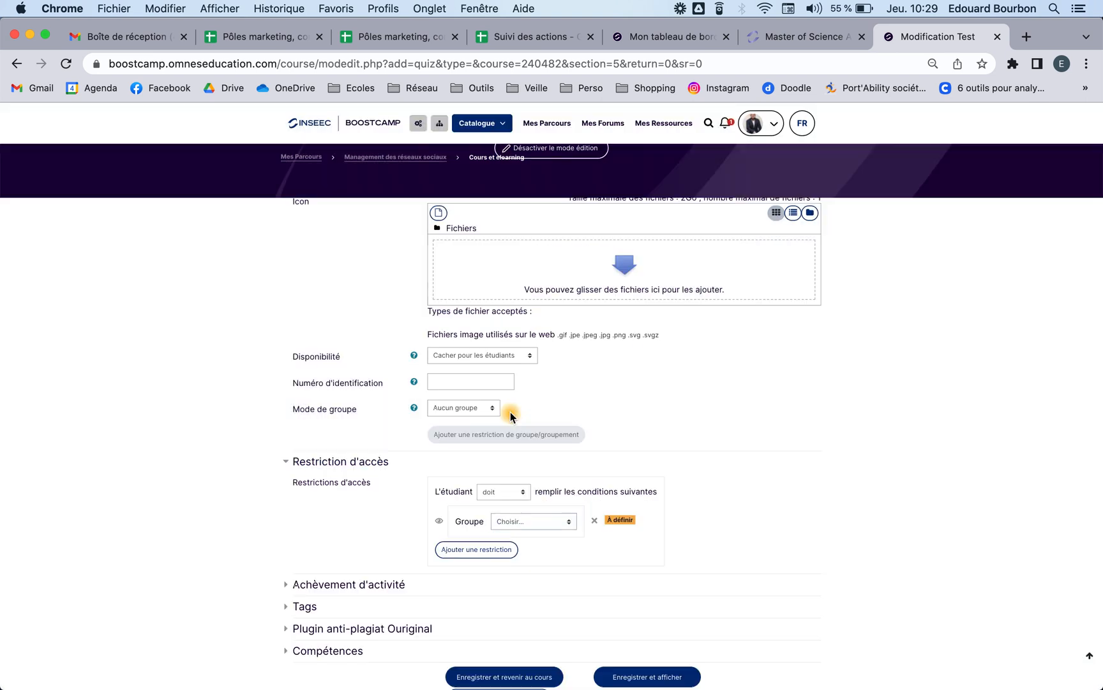
click(528, 528)
click(591, 541)
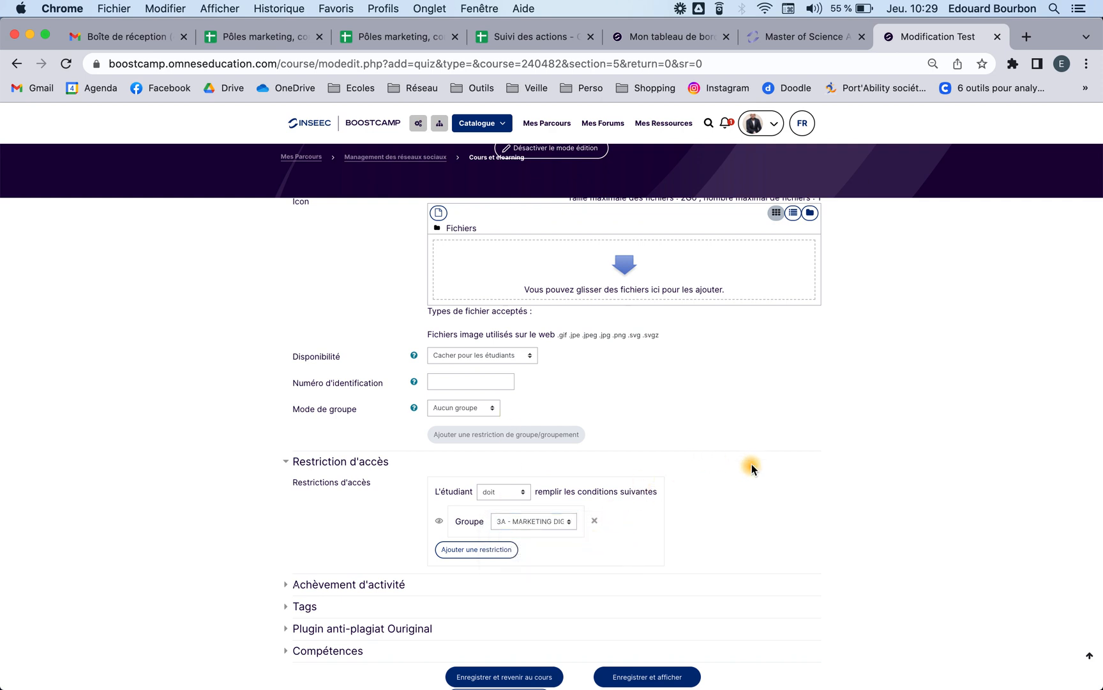
scroll(752, 467, down, 3)
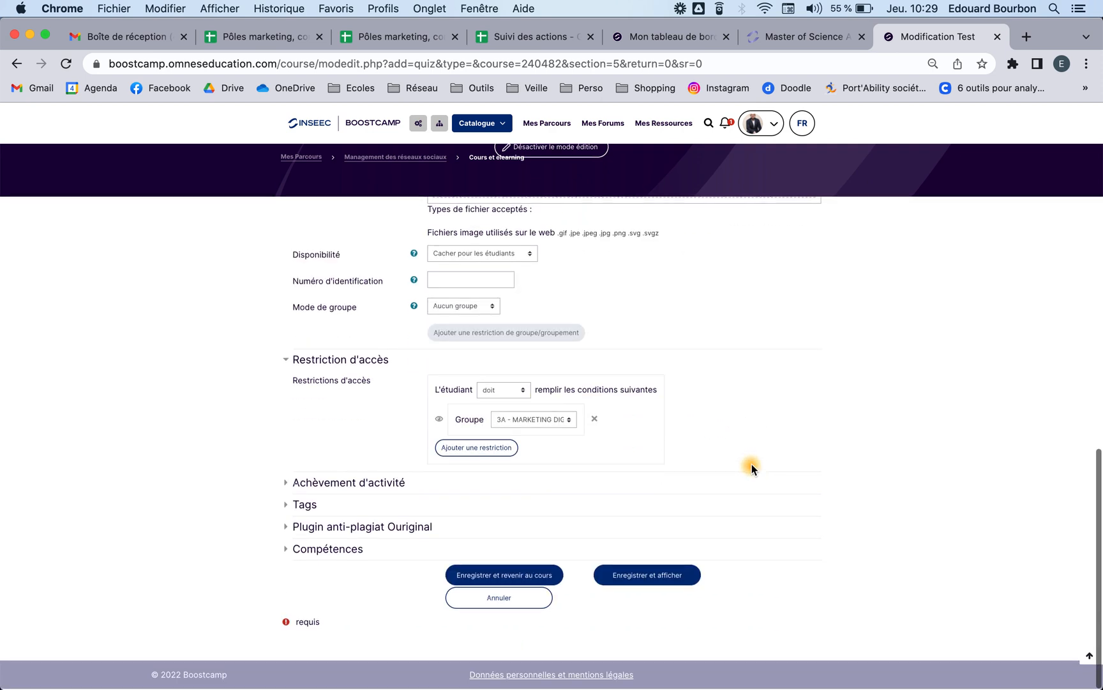
click(505, 577)
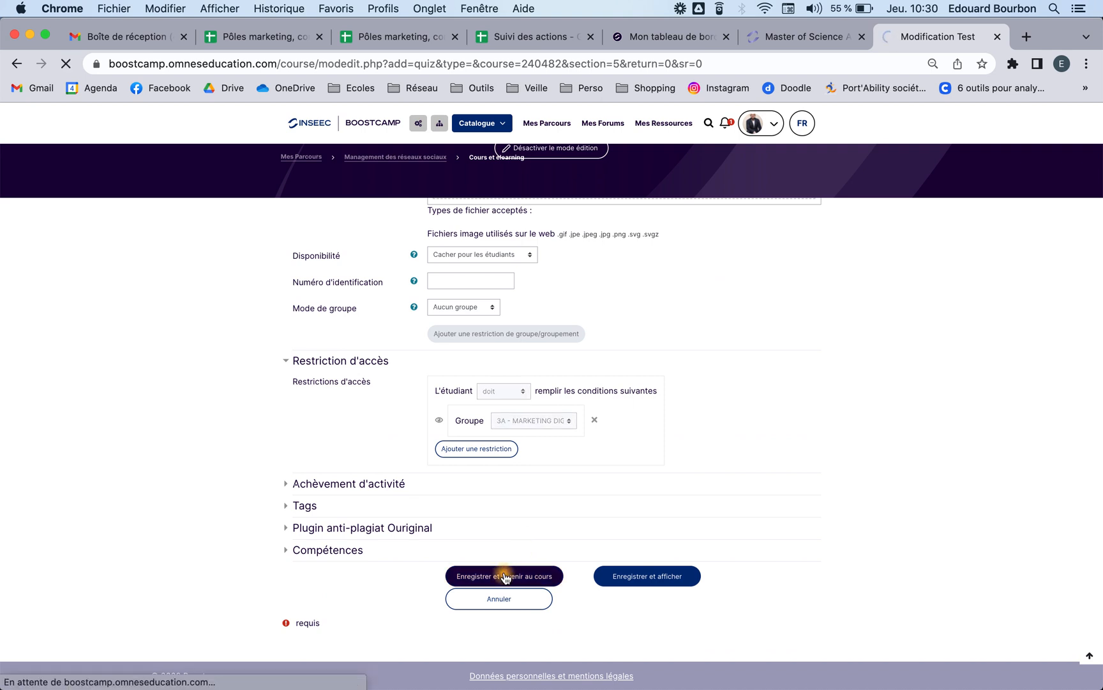